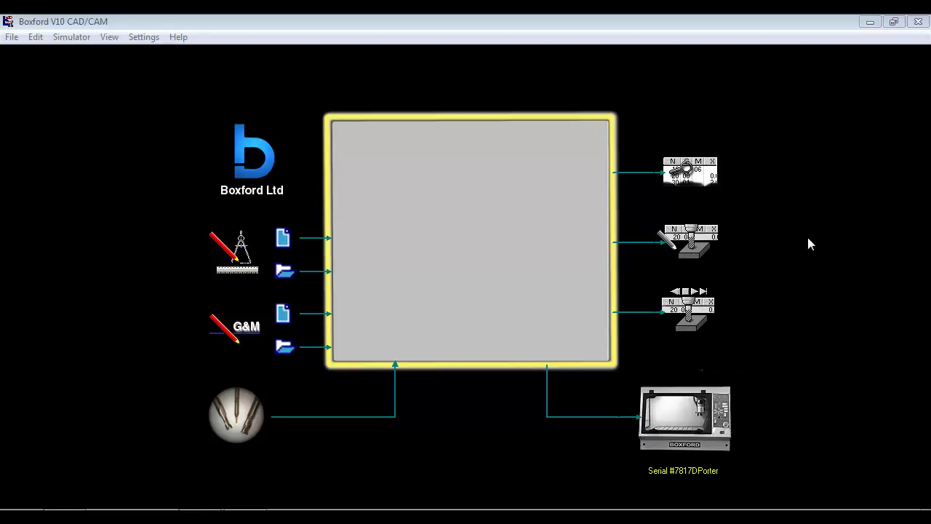
- Start a Flat to Cylindrical Map conversion of the logo.GMM program
left_click(11, 38)
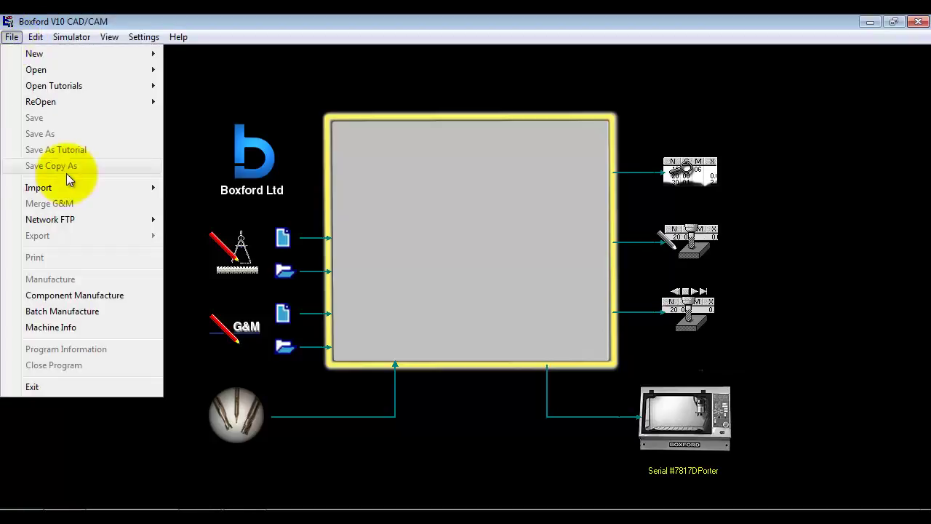
mouse_move(70, 189)
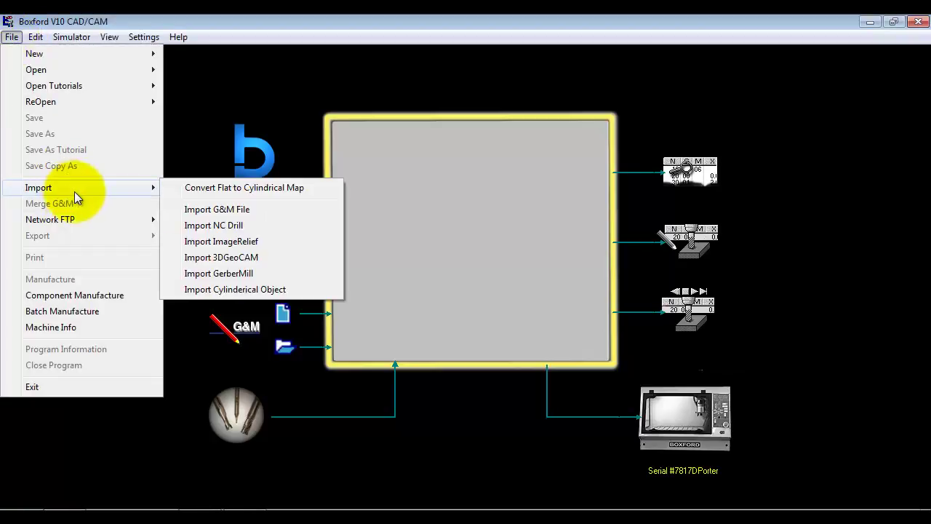
left_click(237, 190)
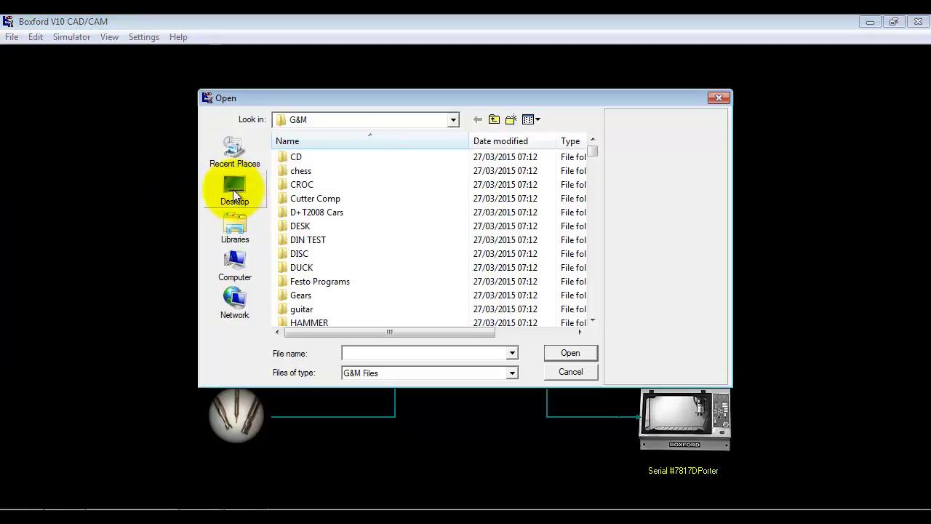
type("l")
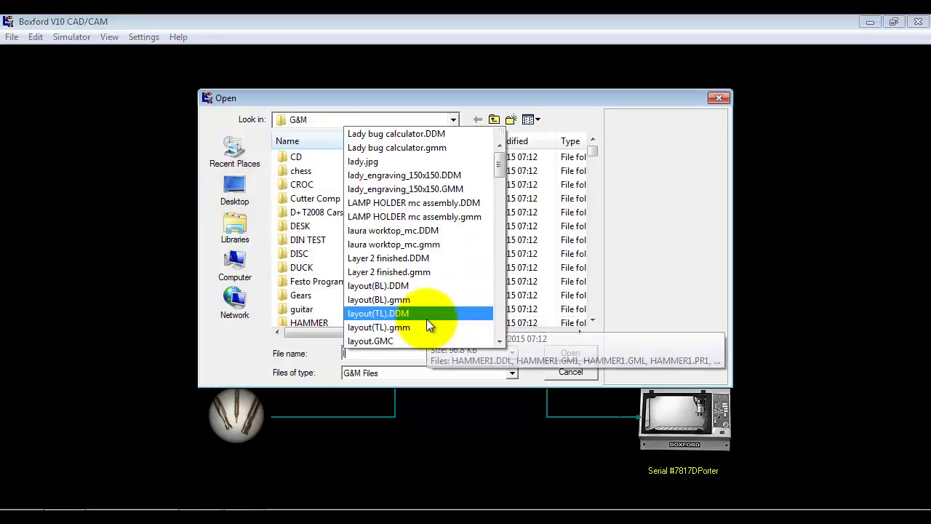
type("ogo")
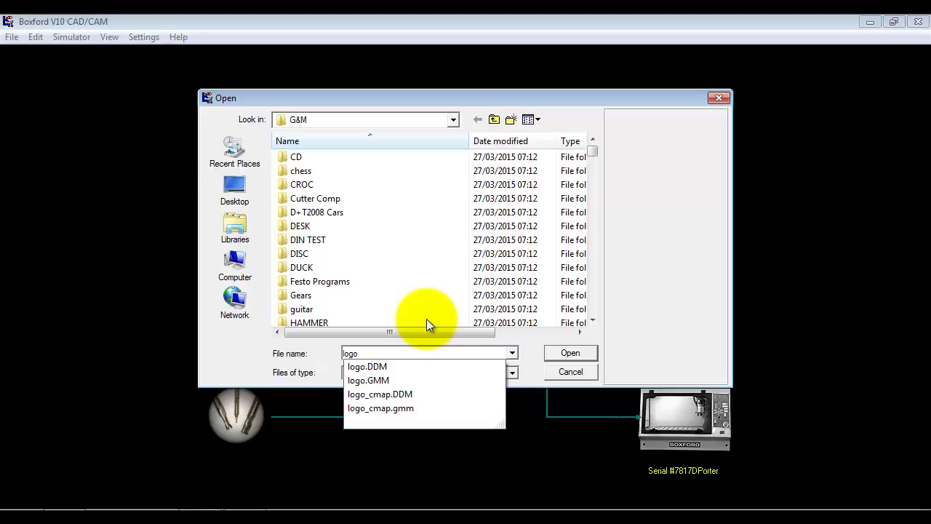
left_click(365, 381)
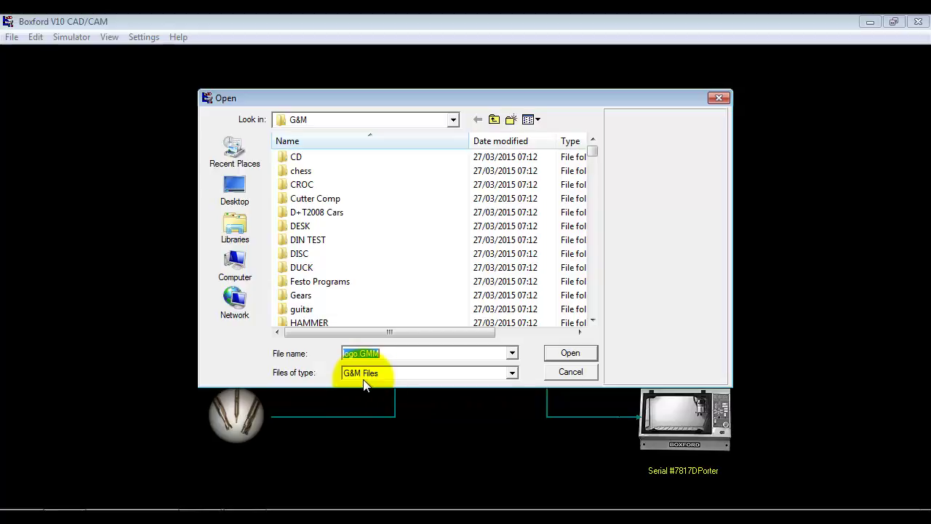
- Set the bar to HARD WOOD, 70 mm diameter and 150 mm length
left_click(574, 353)
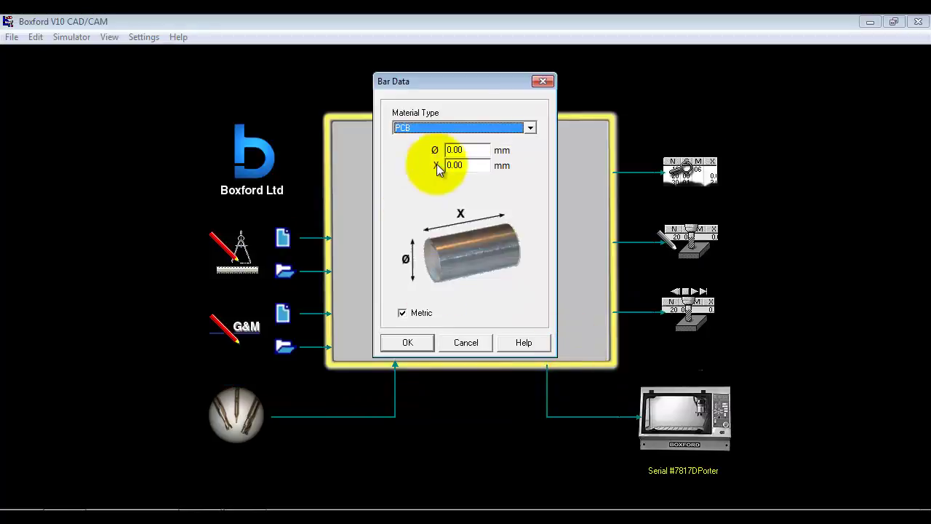
left_click(529, 128)
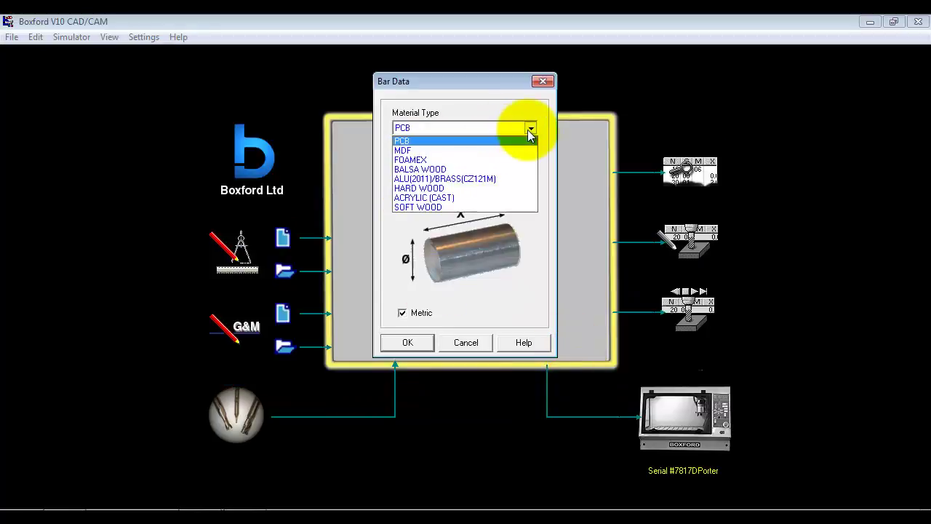
left_click(455, 188)
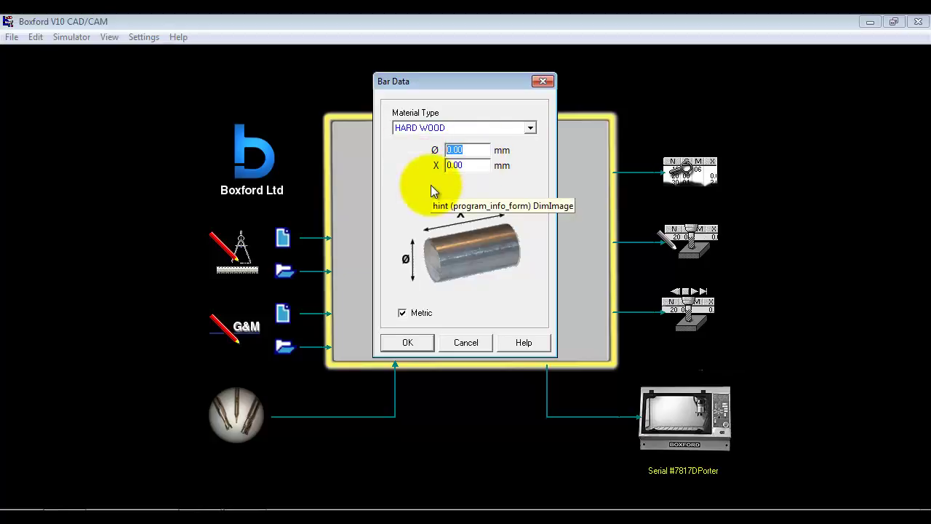
type("70")
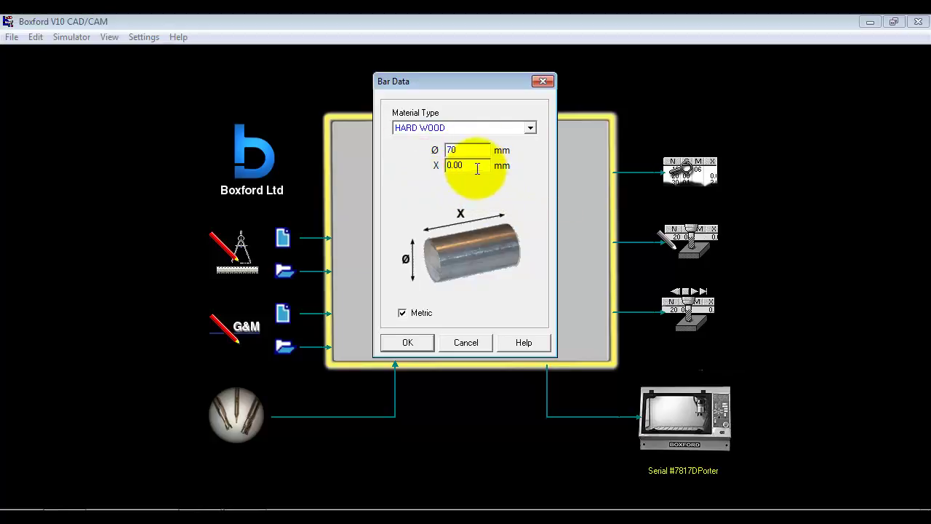
left_click_drag(474, 166, 428, 165)
type("1")
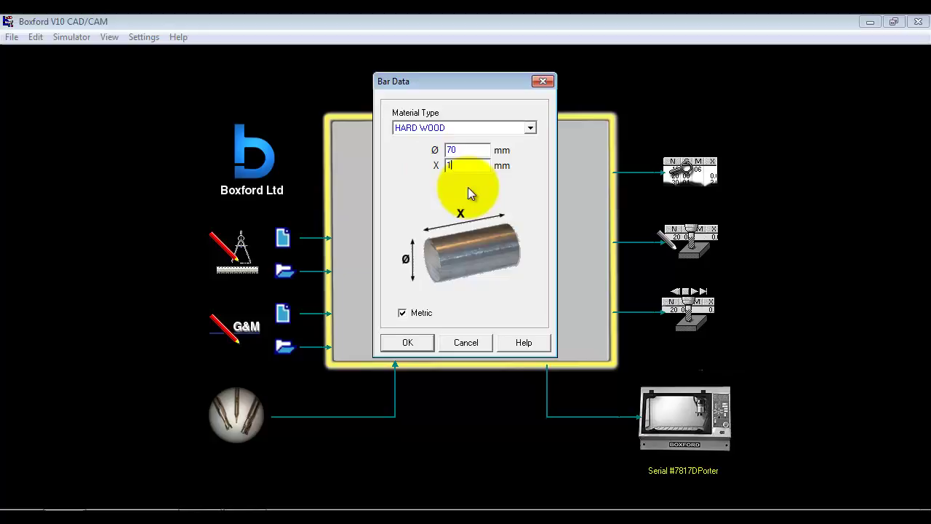
type("50")
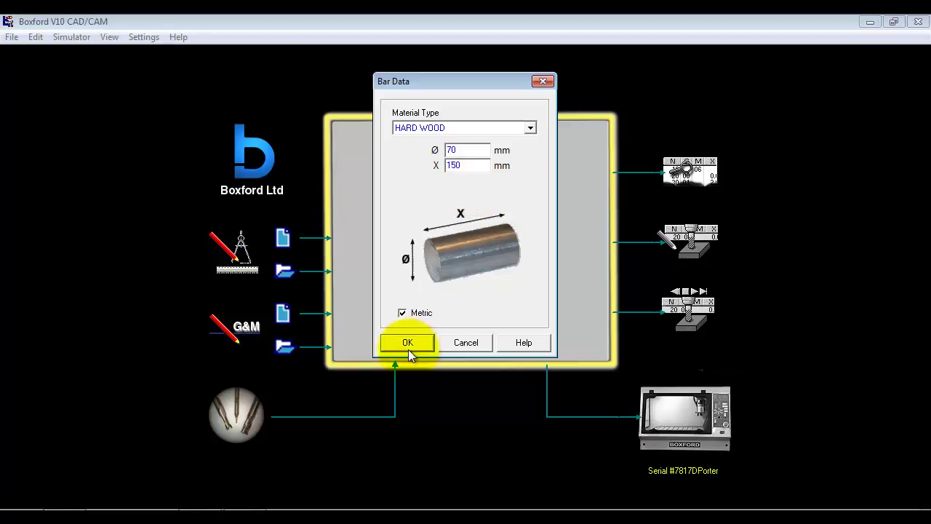
left_click(409, 342)
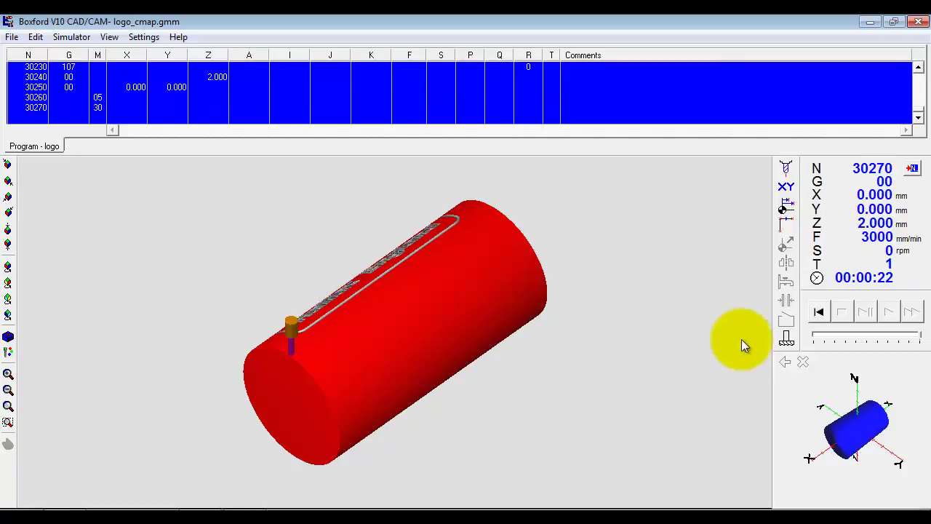
- Rewind and replay the simulation from a preset view, adjusting playback speed until it finishes
left_click(819, 313)
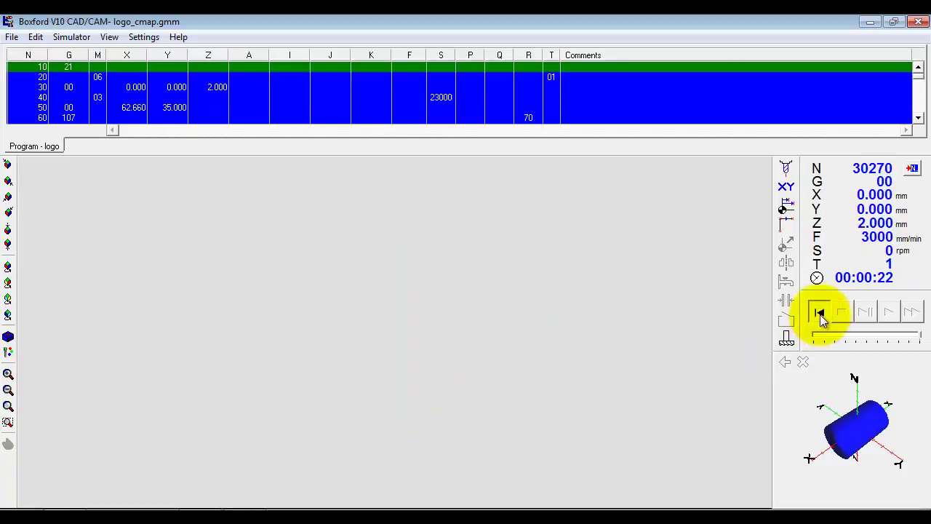
left_click(8, 283)
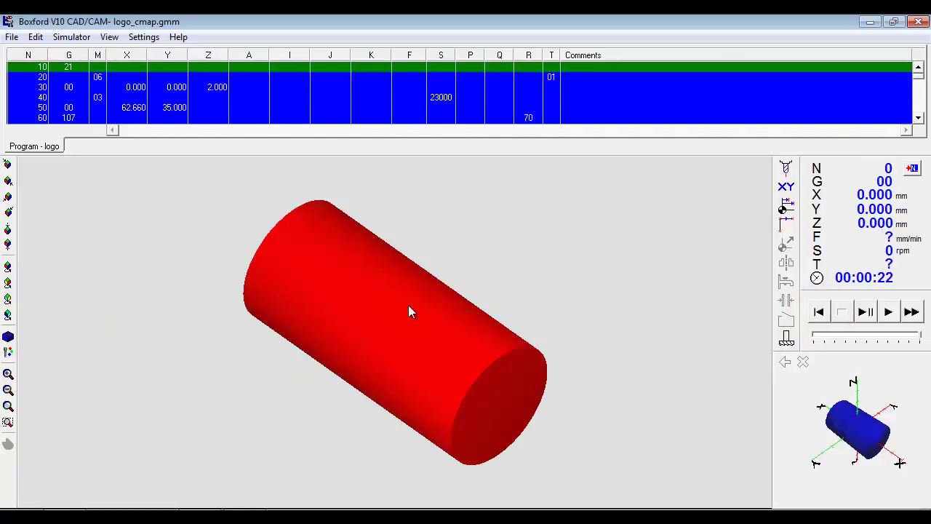
left_click_drag(916, 343, 828, 343)
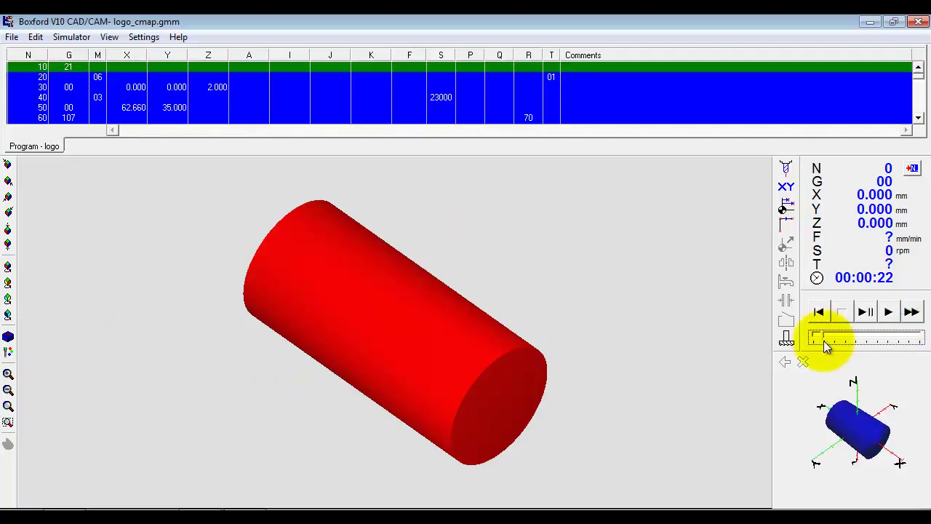
left_click(888, 312)
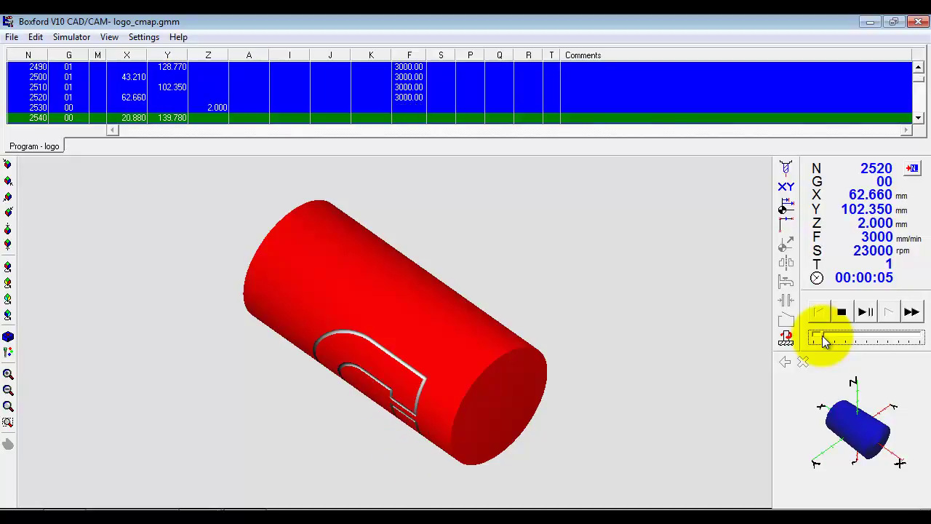
left_click_drag(823, 336, 882, 339)
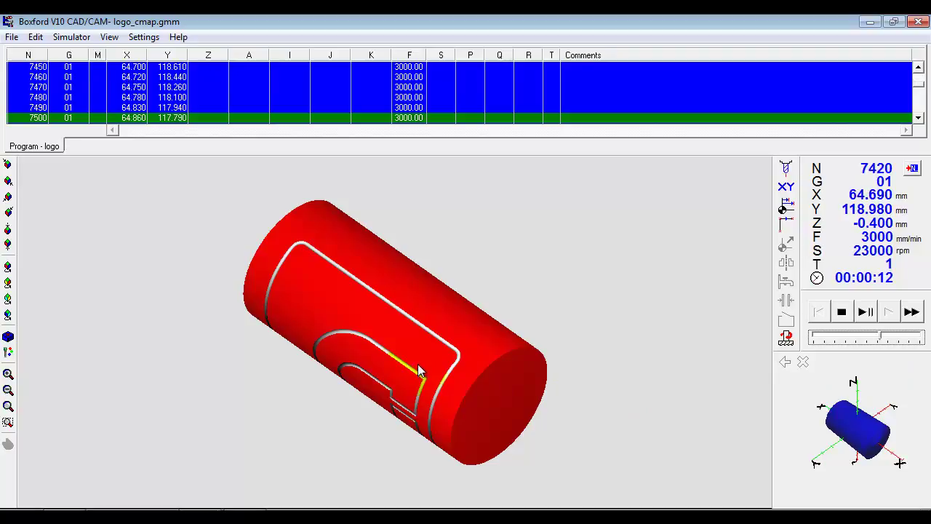
left_click_drag(834, 337, 894, 346)
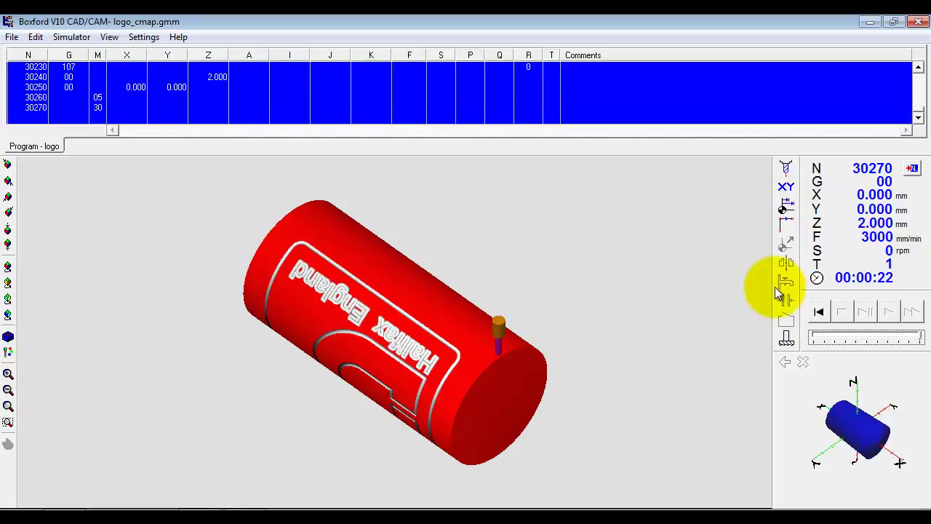
- Close the simulator to return to the main screen with logo_cmap loaded, and bring up the File > Import options
left_click(920, 22)
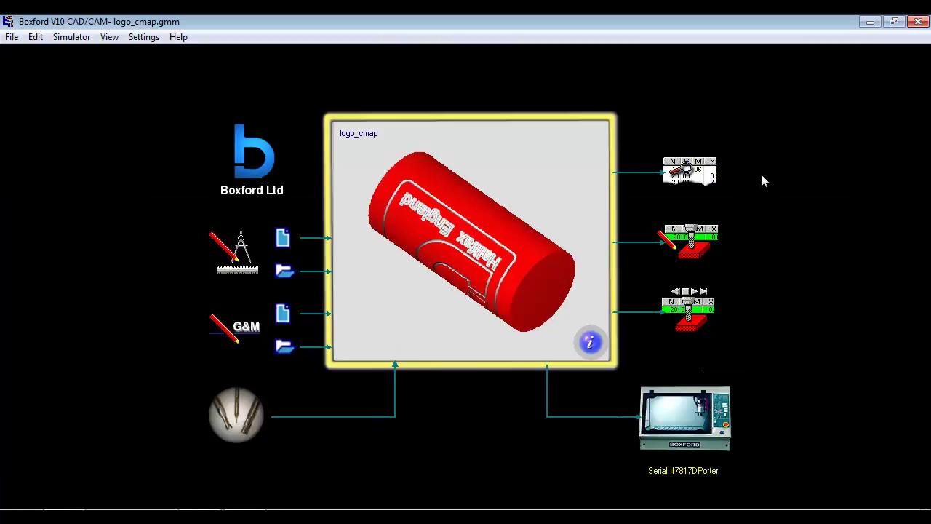
left_click(11, 37)
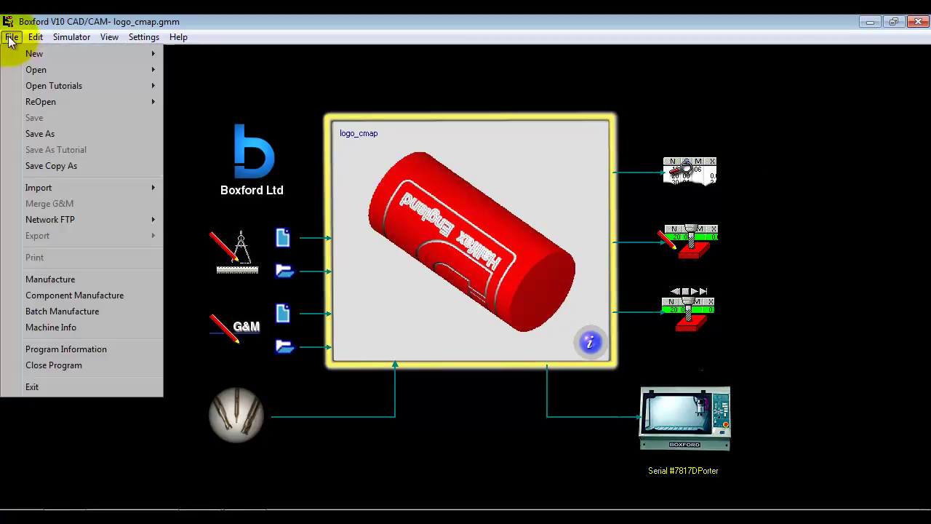
mouse_move(72, 188)
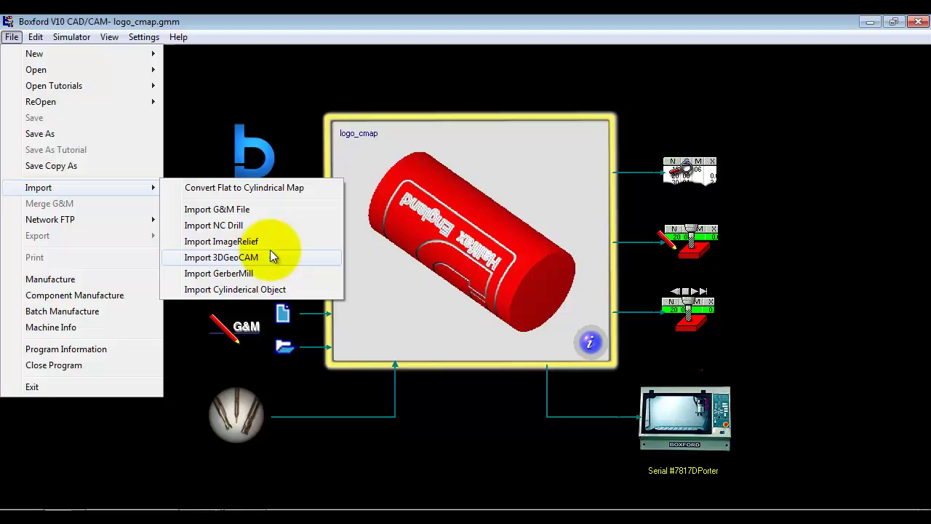
- Import the recent lofted leg2 short.stl model as a cylindrical object in a maximised window
left_click(250, 291)
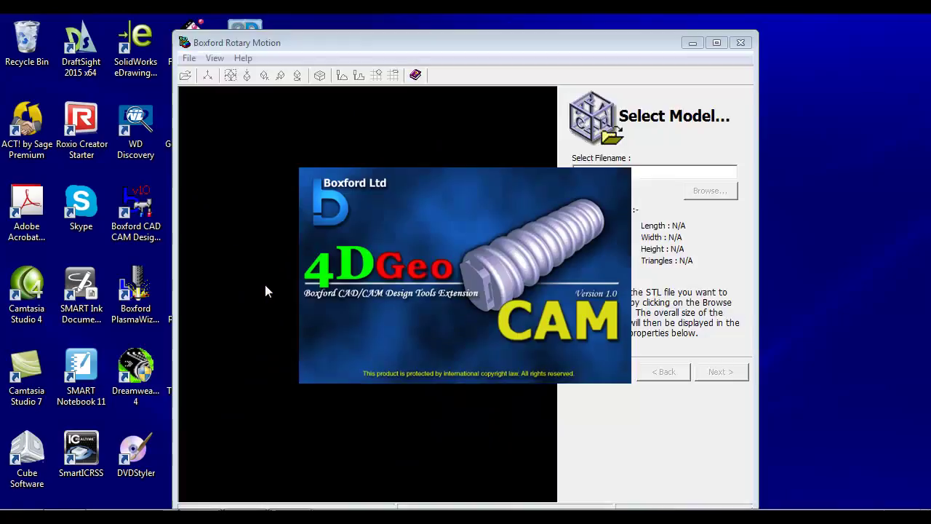
double_click(639, 41)
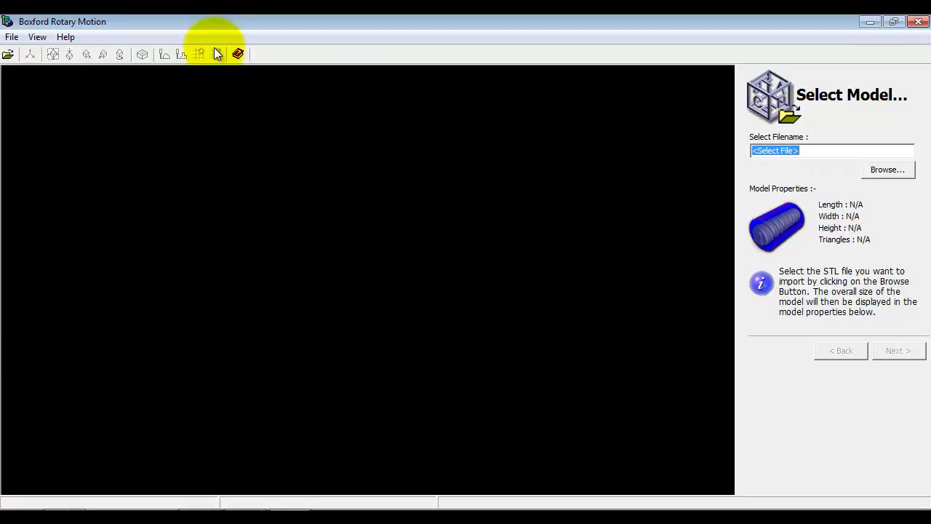
left_click(12, 37)
left_click(62, 128)
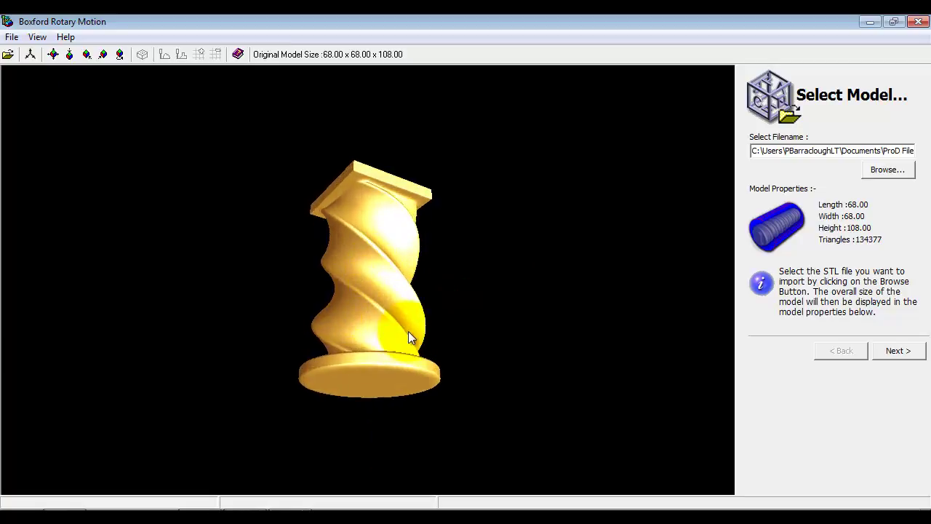
left_click(902, 351)
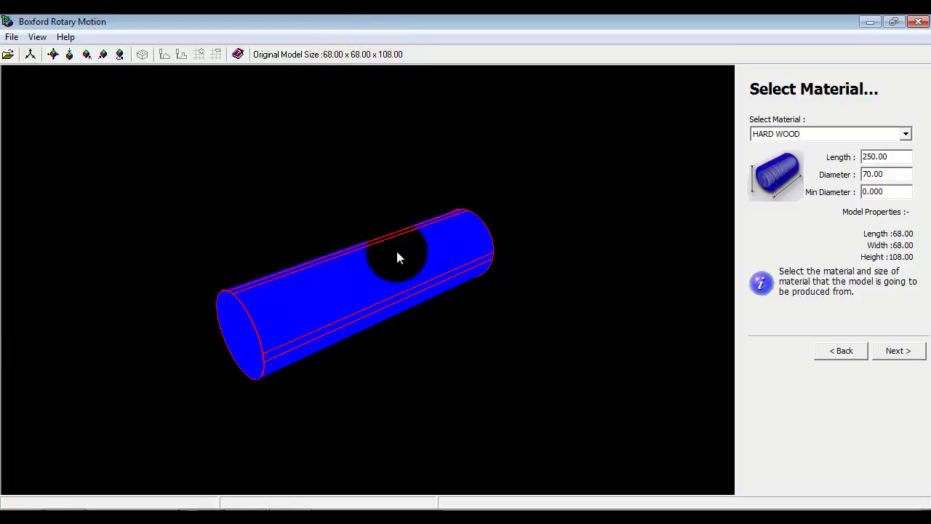
- Set the hardwood stock length to 150 and minimum diameter to 25
double_click(875, 156)
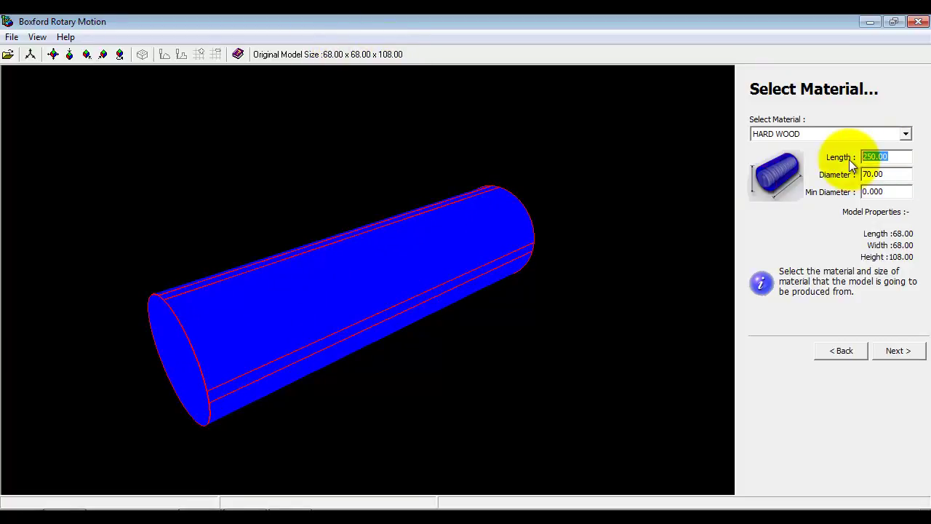
type("150")
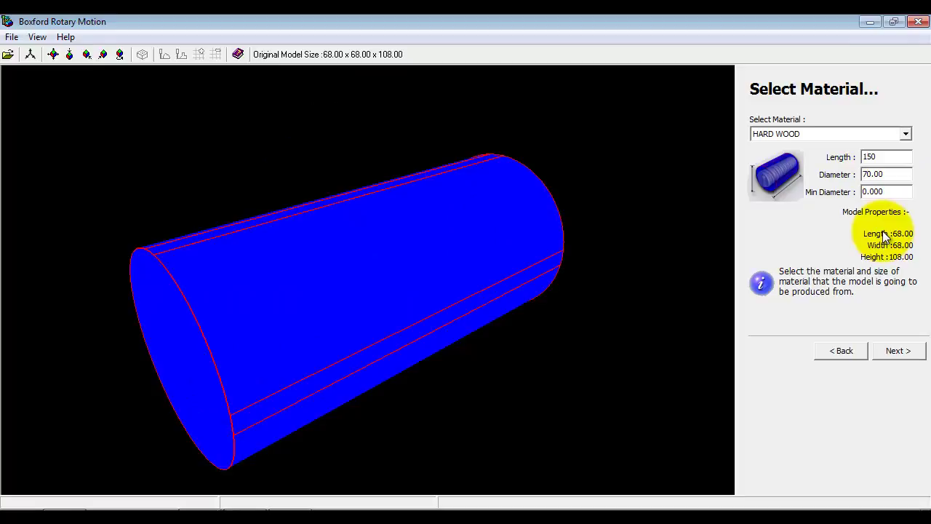
double_click(873, 192)
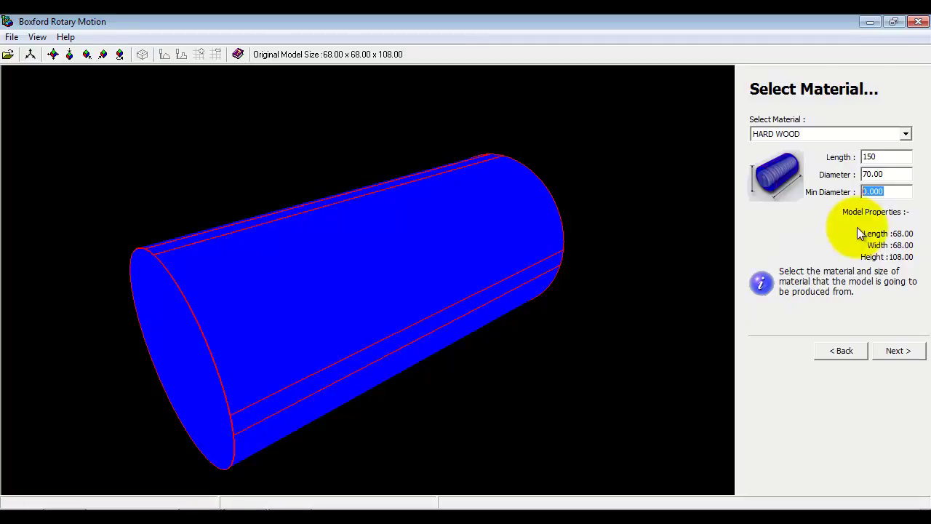
type("25")
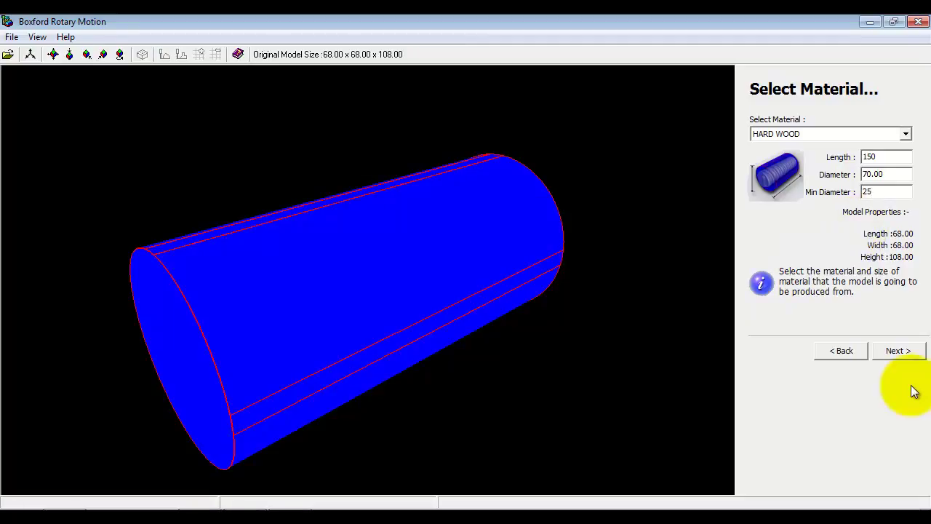
left_click(897, 351)
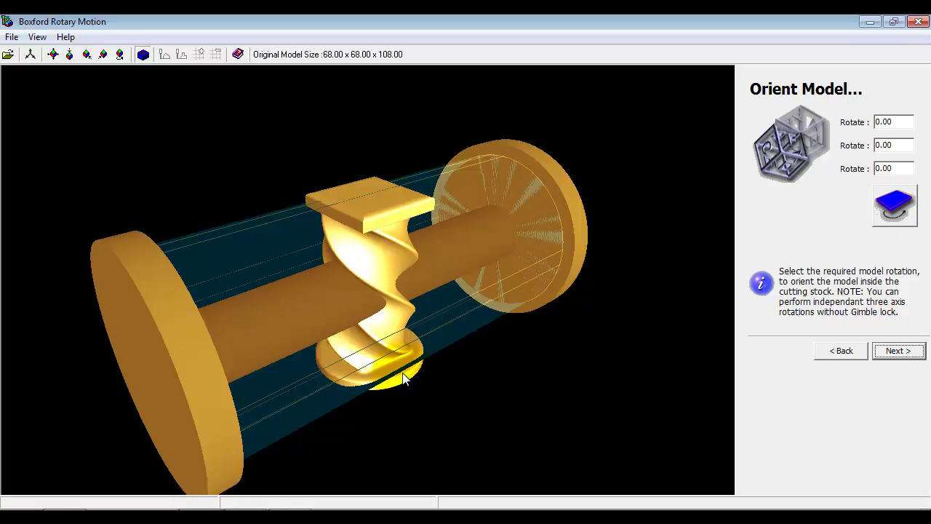
- Rotate the model 90 degrees in the second Rotate field and check its fit in the bar
double_click(901, 145)
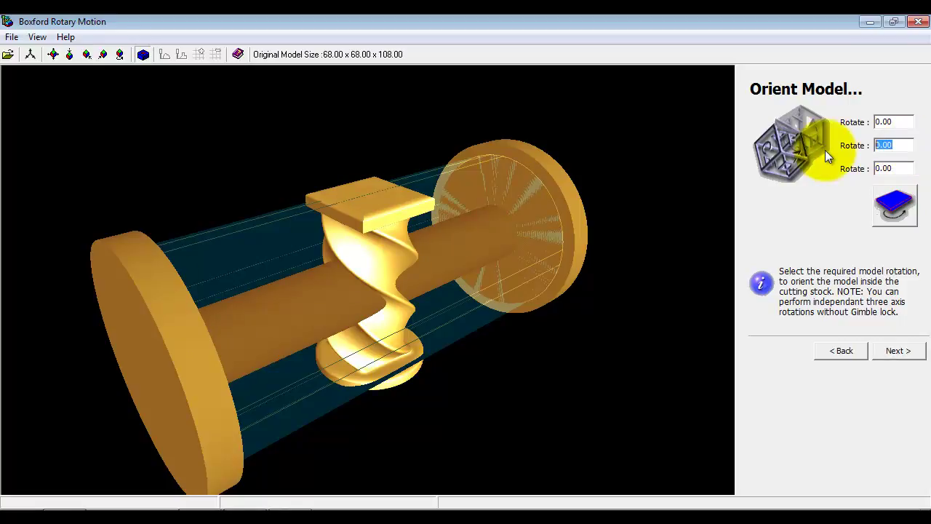
type("90")
left_click(897, 206)
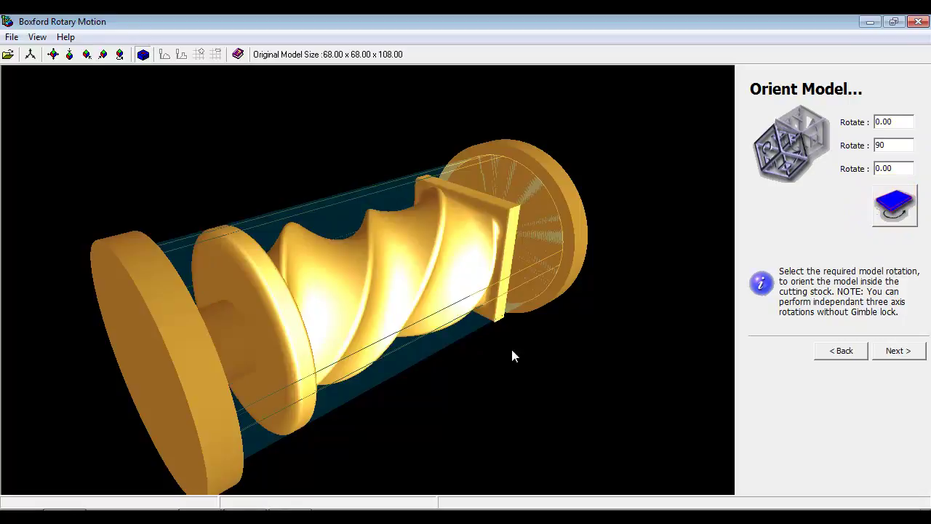
left_click_drag(512, 355, 476, 312)
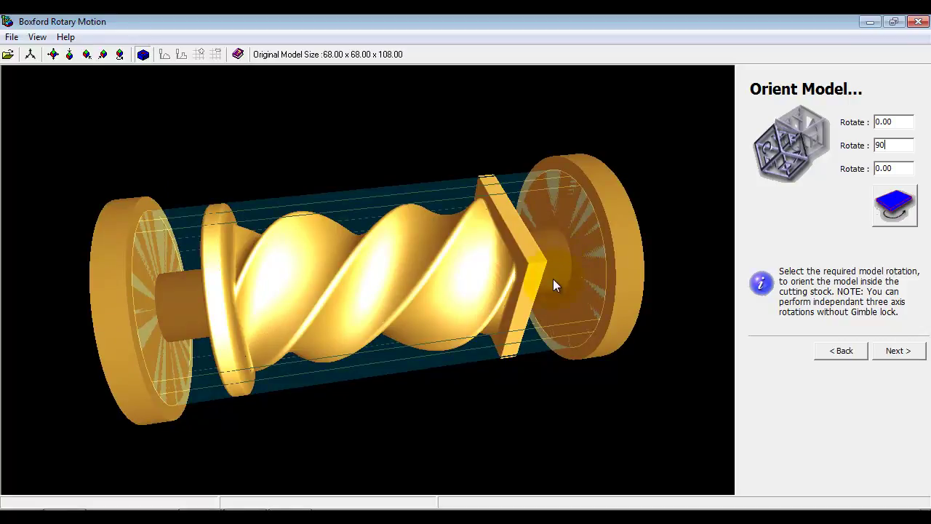
left_click_drag(503, 289, 553, 299)
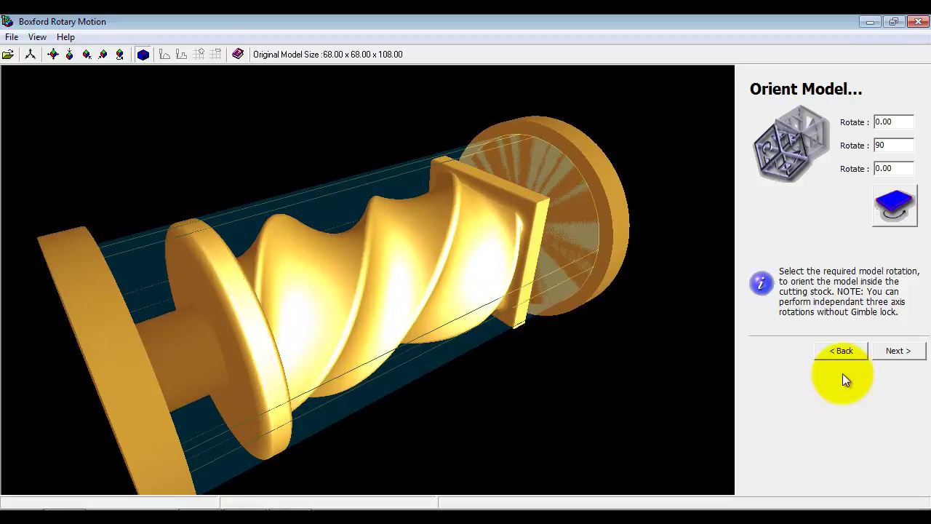
left_click(900, 352)
- Scale the model to 100% (108 × 68 × 68) and keep it centred in the stock
left_click(529, 268)
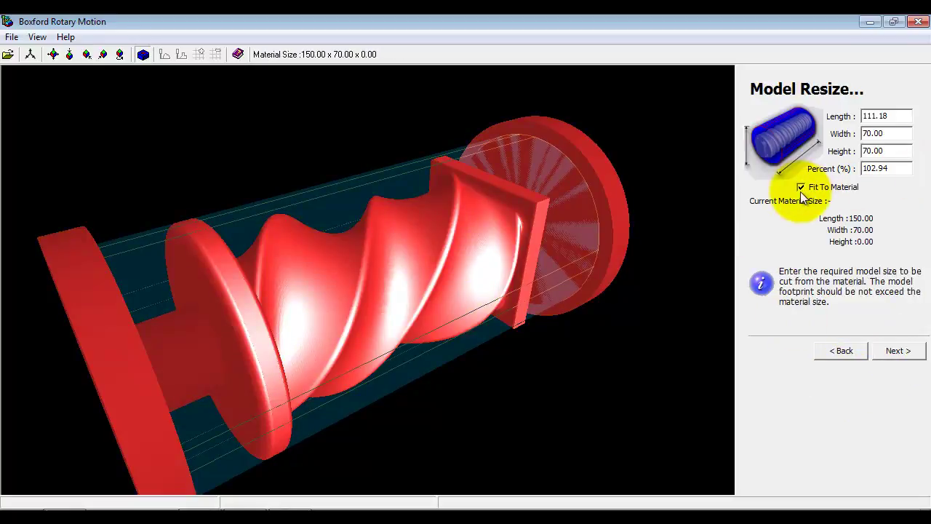
left_click(903, 166)
left_click_drag(897, 168, 849, 168)
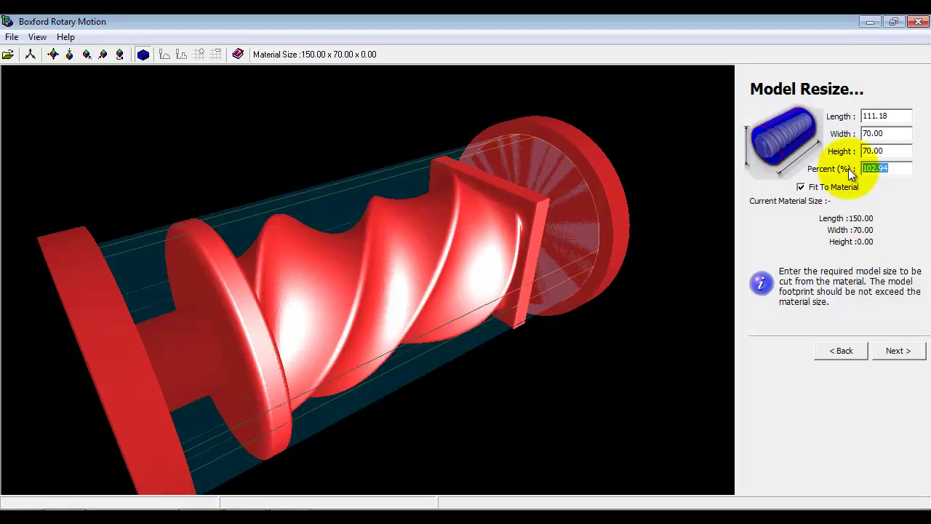
type("100")
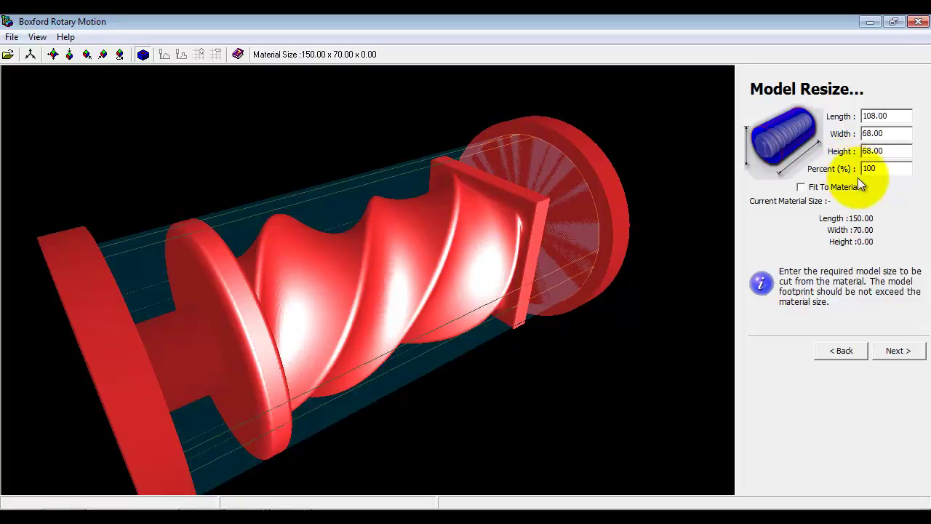
left_click(899, 351)
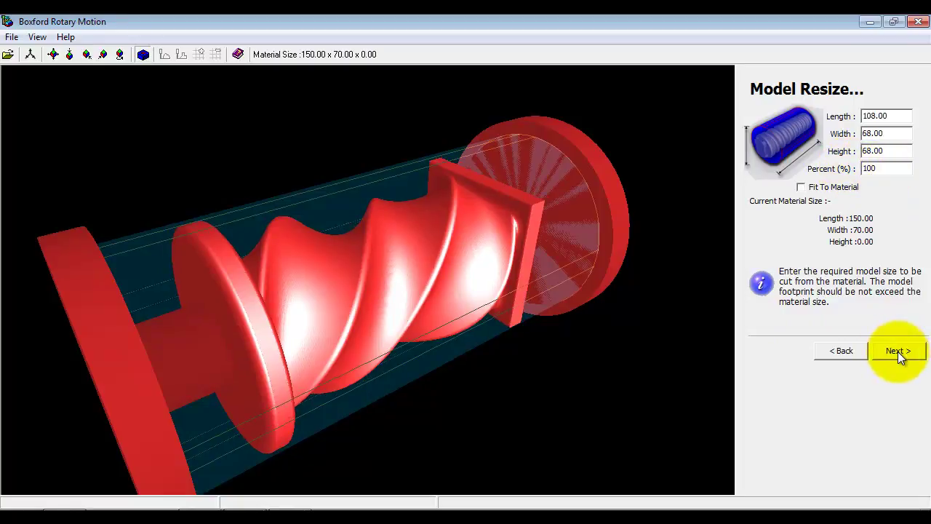
left_click(900, 351)
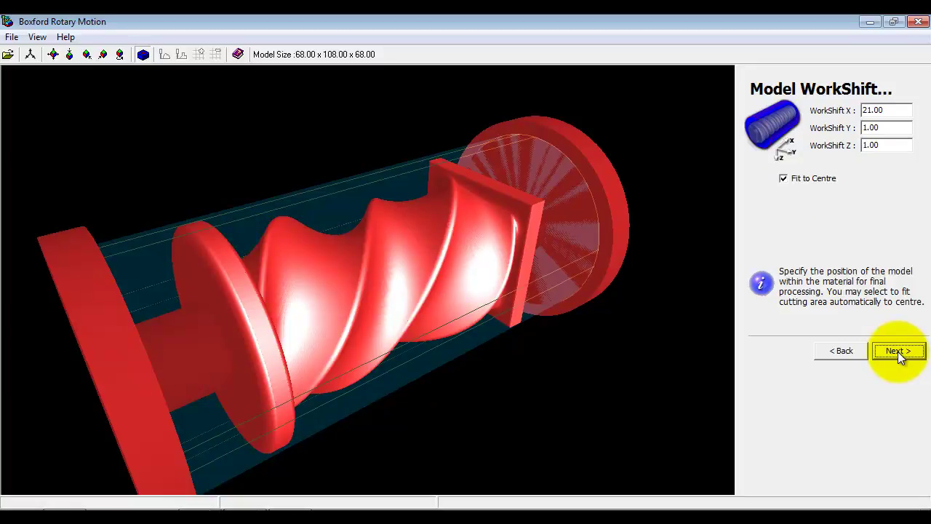
left_click(899, 351)
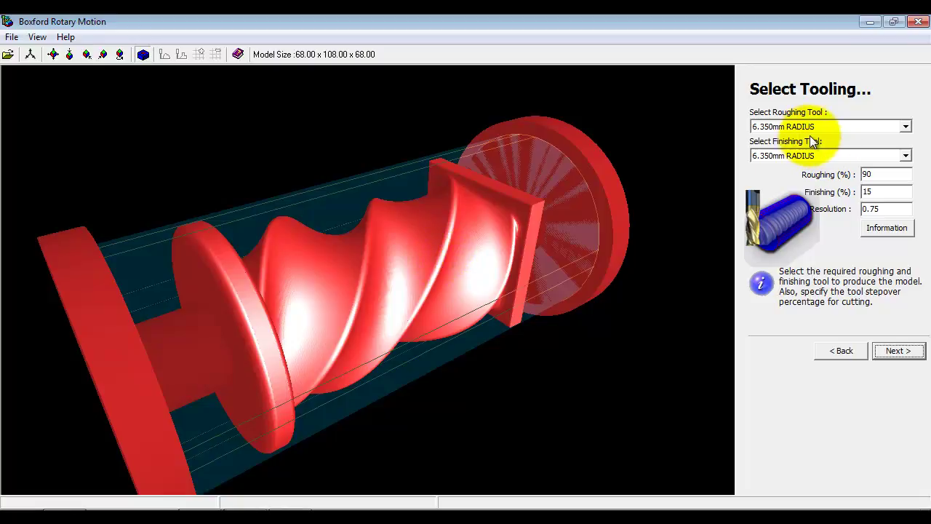
- Set tooling resolution to 0.5 and accept the default allowances and roughing settings
left_click_drag(890, 208, 872, 212)
type("5")
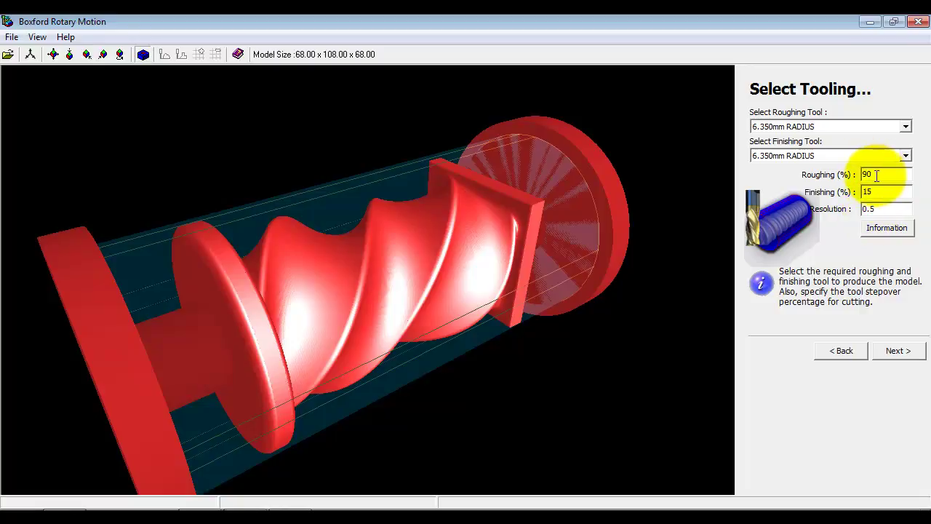
left_click(898, 352)
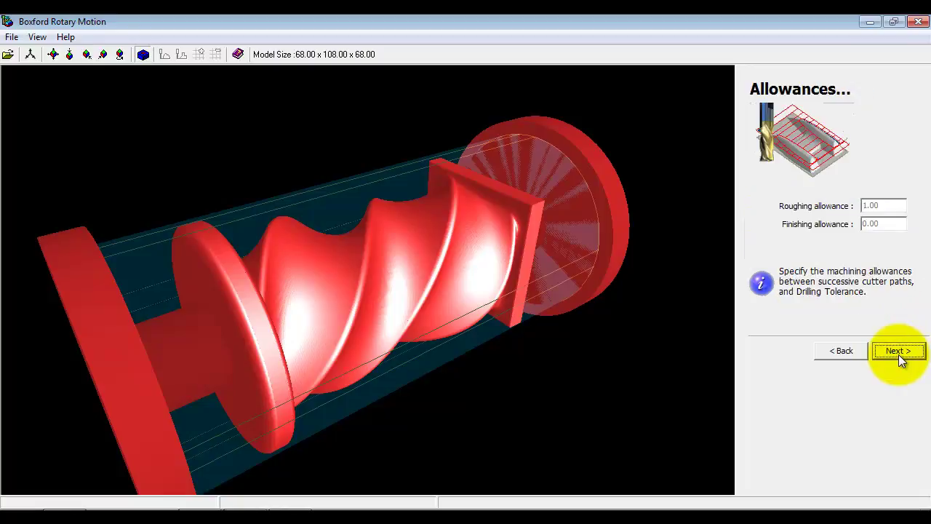
left_click(899, 352)
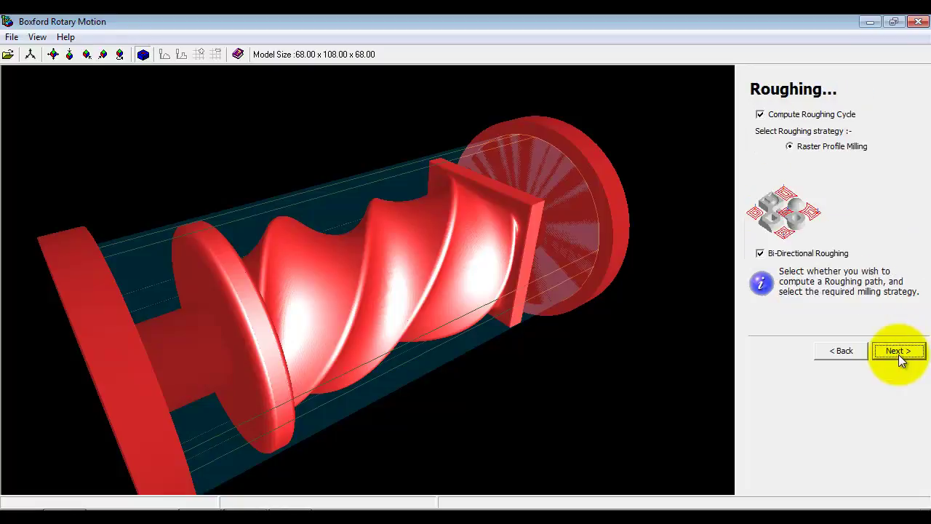
left_click(899, 352)
- Accept the finishing settings and compute the roughing and finishing tool paths
left_click(899, 352)
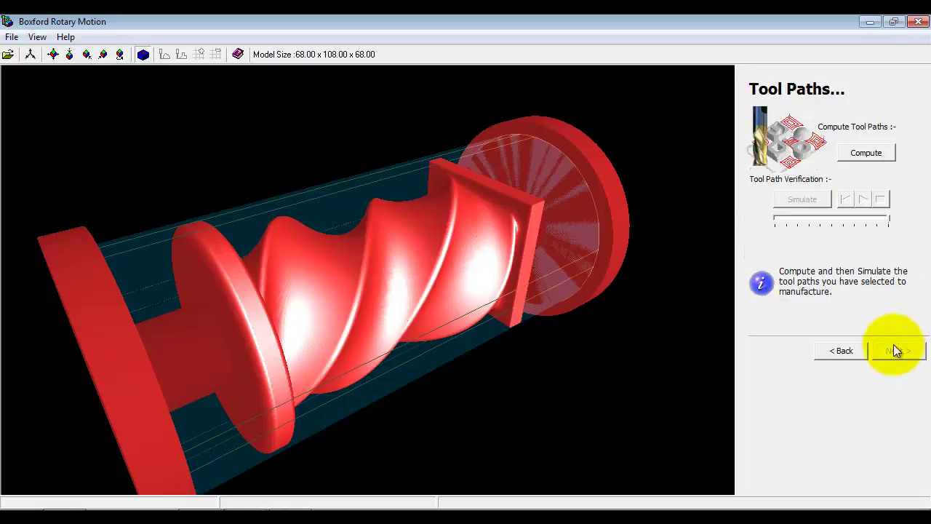
left_click(865, 154)
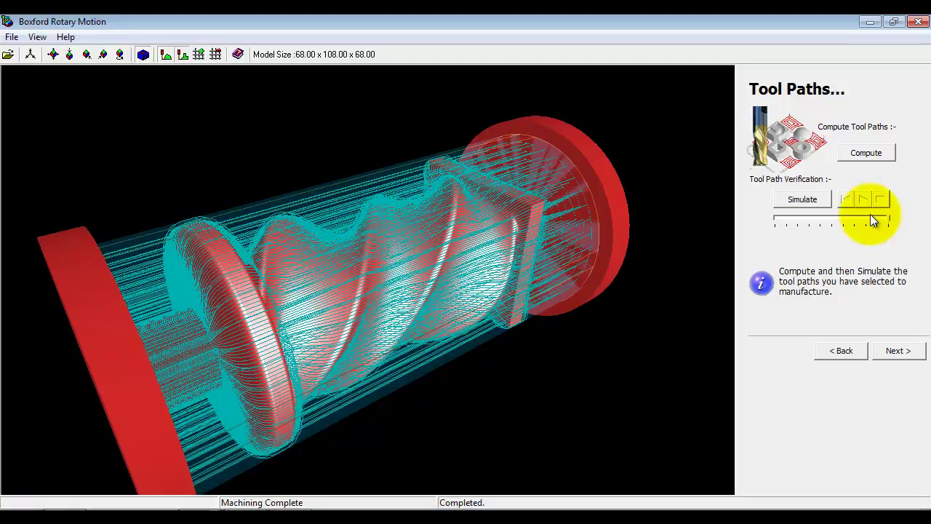
- Simulate the rotary cut of the hardwood bar into the twisted leg, then continue to Post Process
left_click(801, 203)
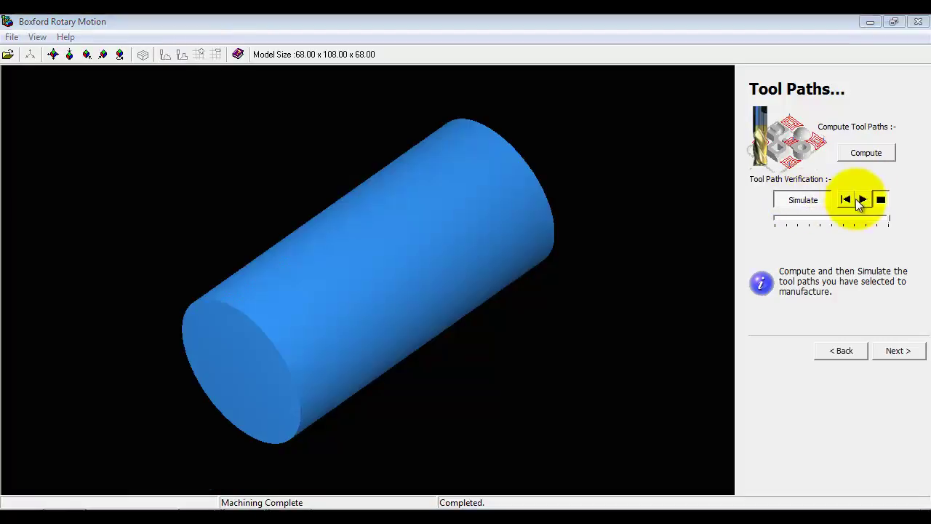
left_click(865, 200)
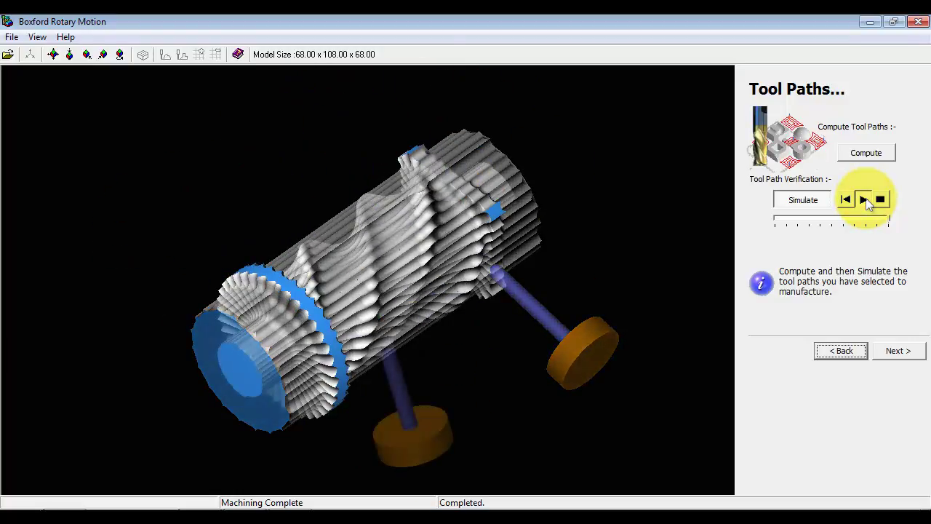
left_click(866, 202)
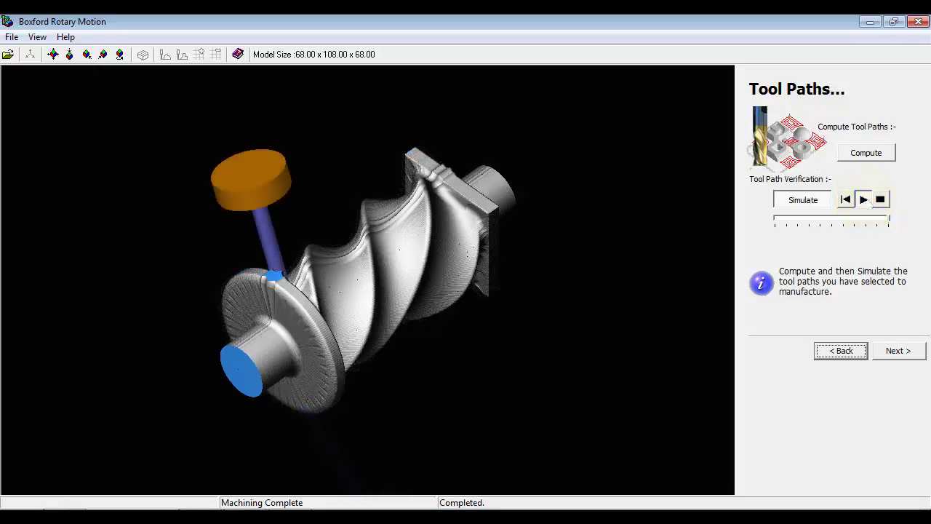
left_click(865, 200)
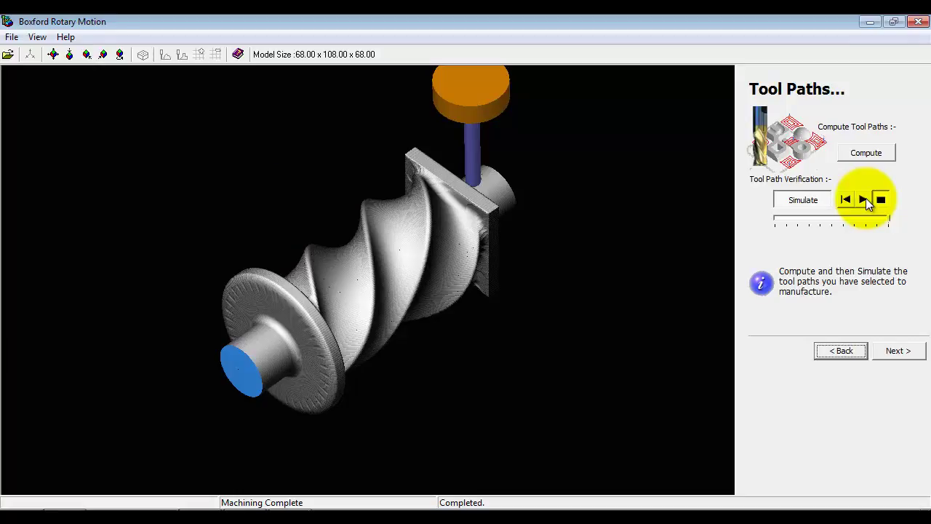
left_click(914, 351)
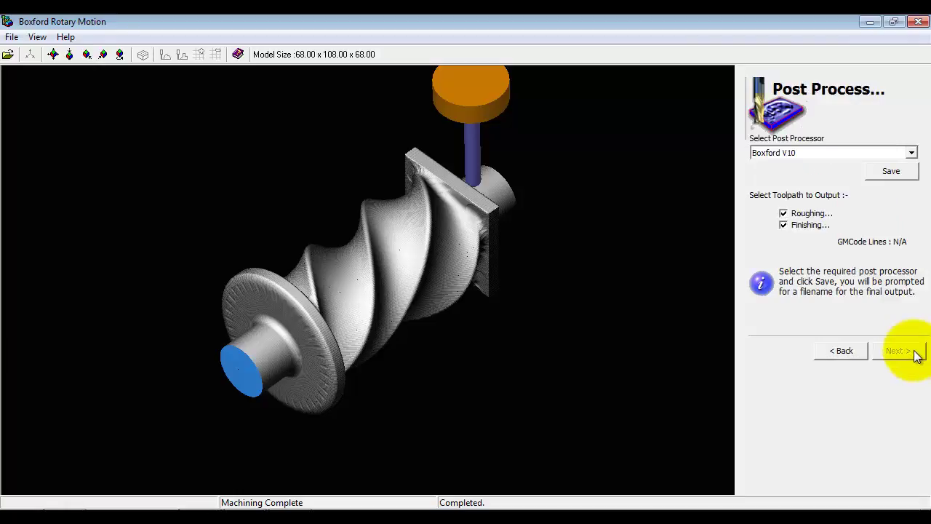
- Post-process roughing and finishing for Boxford V10, saving the program as lofted leg2 short.gmm
left_click(906, 171)
left_click(640, 360)
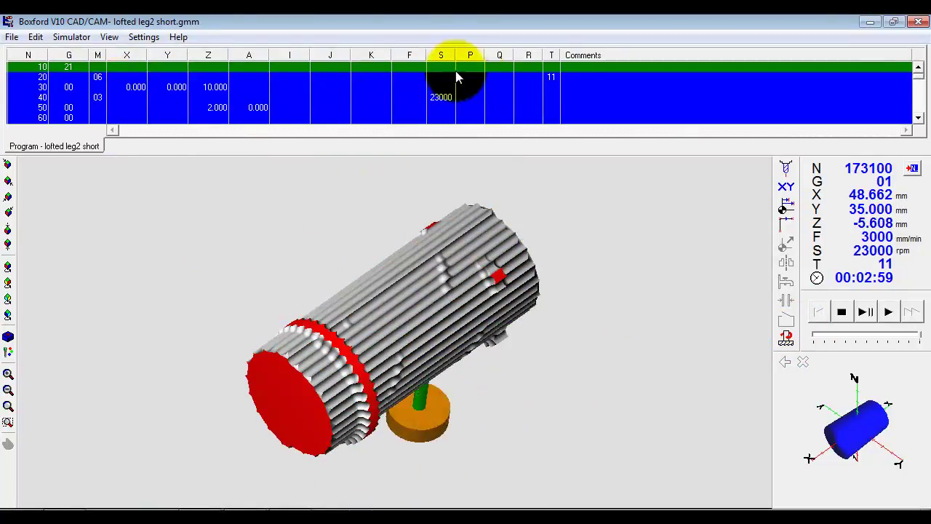
- Play the lofted leg2 short simulation through to line 1789360, reviewing the G-code table
left_click(920, 118)
left_click(919, 118)
left_click(919, 119)
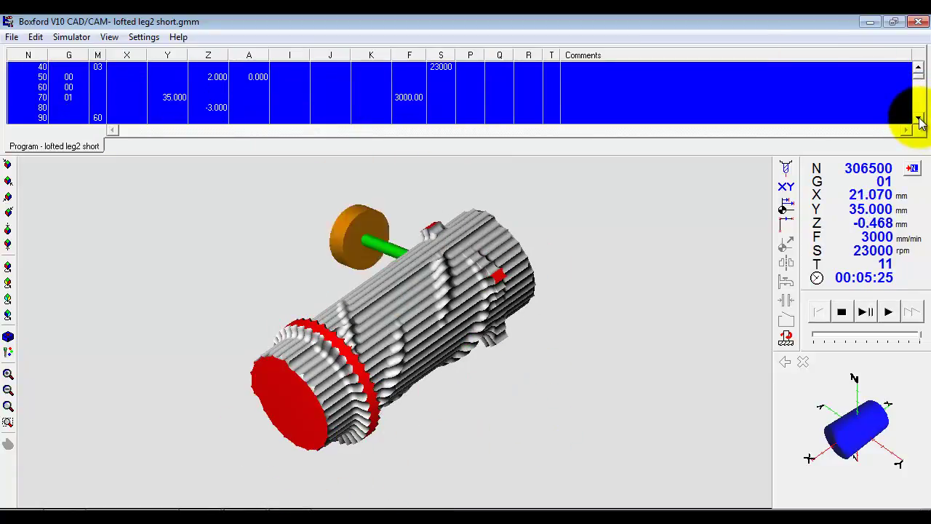
left_click(919, 119)
left_click(919, 119)
left_click(919, 120)
left_click(919, 120)
left_click(919, 120)
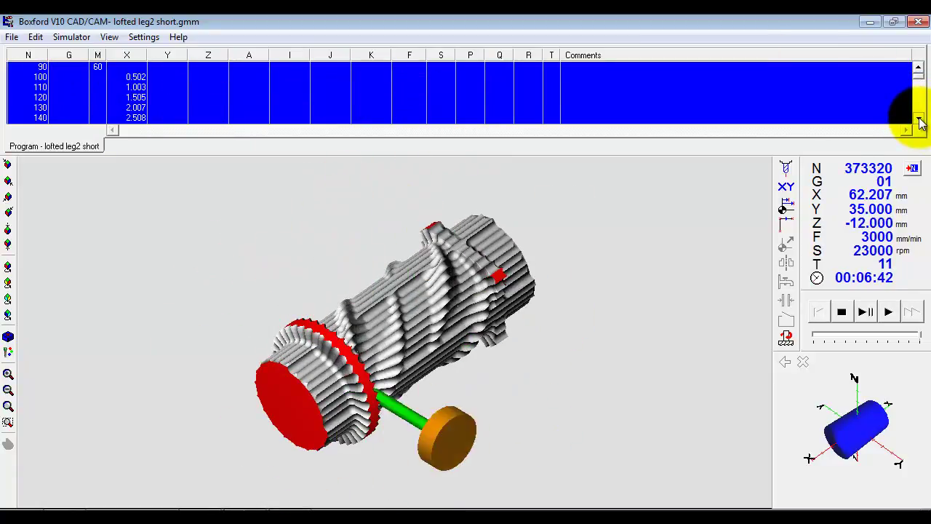
left_click(919, 119)
scroll(243, 66, "down", 1)
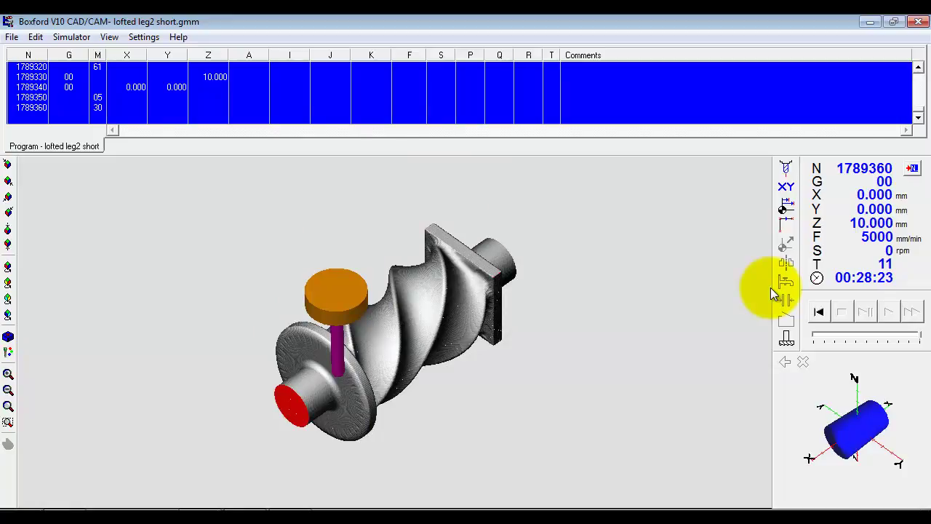
left_click(919, 22)
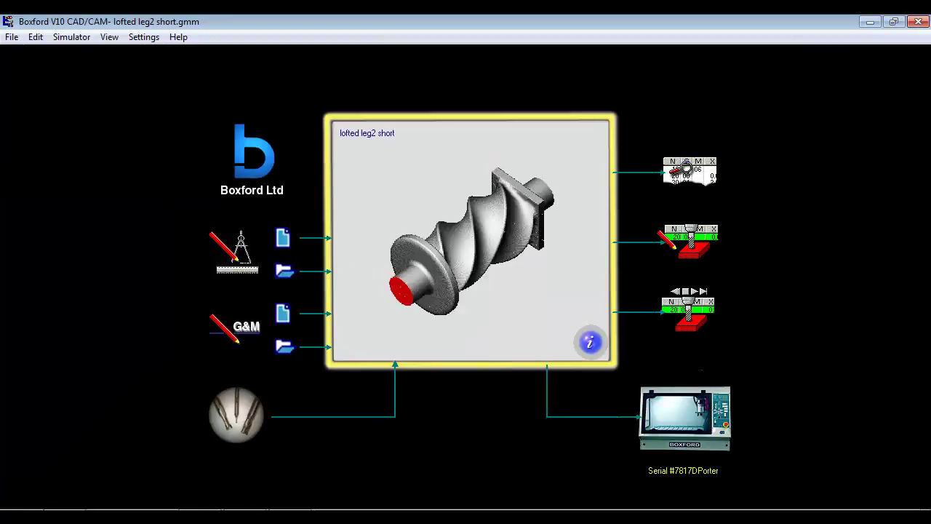
left_click(682, 446)
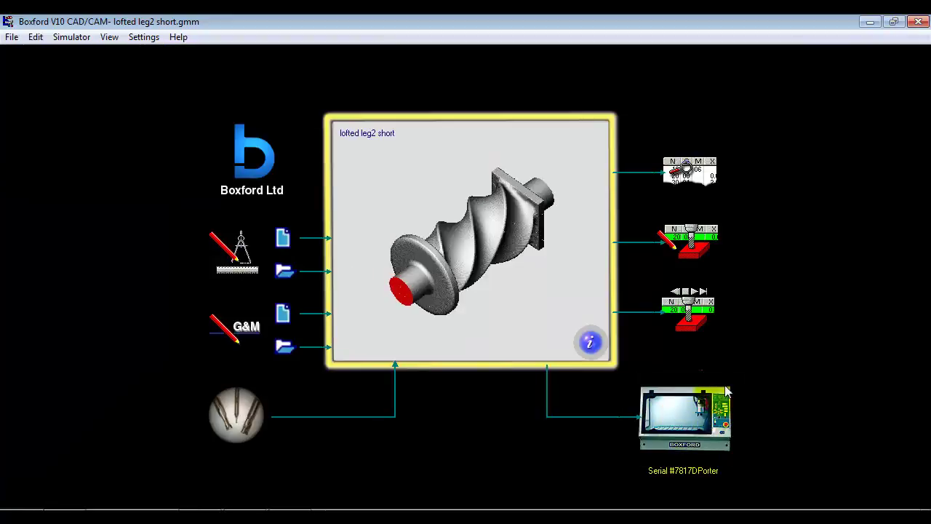